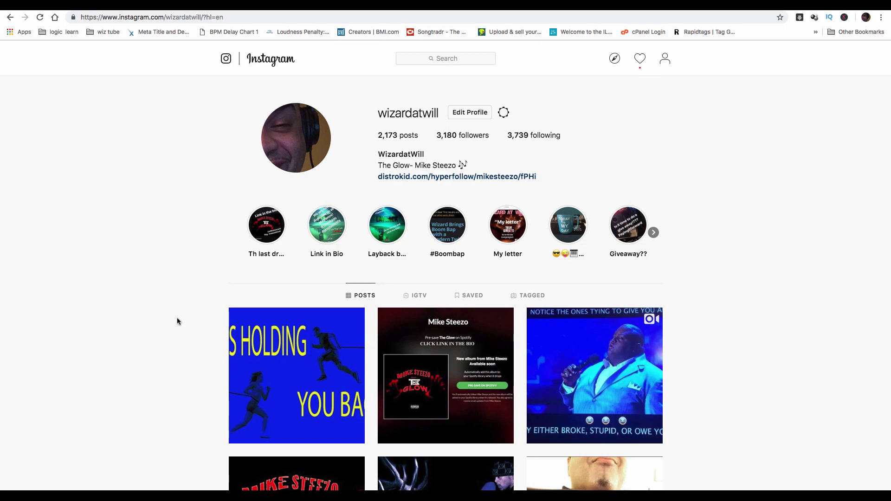
pyautogui.scroll(-2, 402, 382)
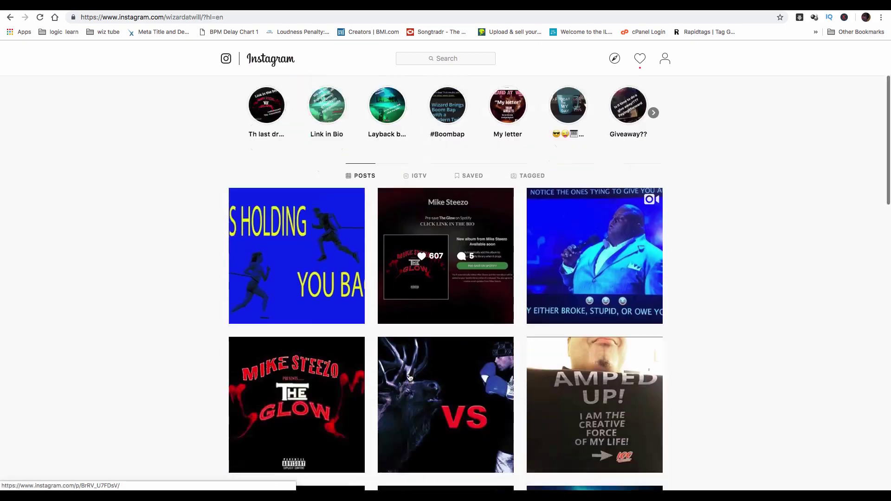
pyautogui.scroll(-6, 410, 378)
pyautogui.scroll(10, 410, 378)
pyautogui.scroll(-10, 410, 378)
pyautogui.scroll(-6, 410, 377)
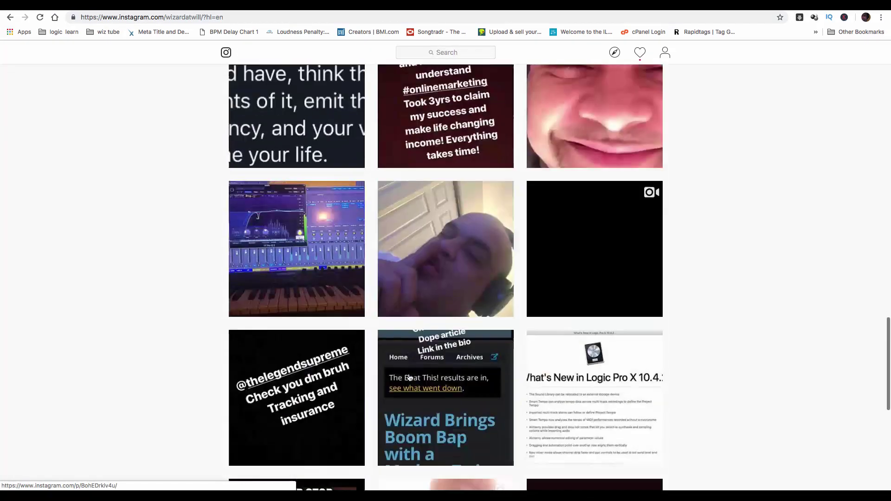
pyautogui.scroll(3, 410, 378)
pyautogui.scroll(10, 410, 378)
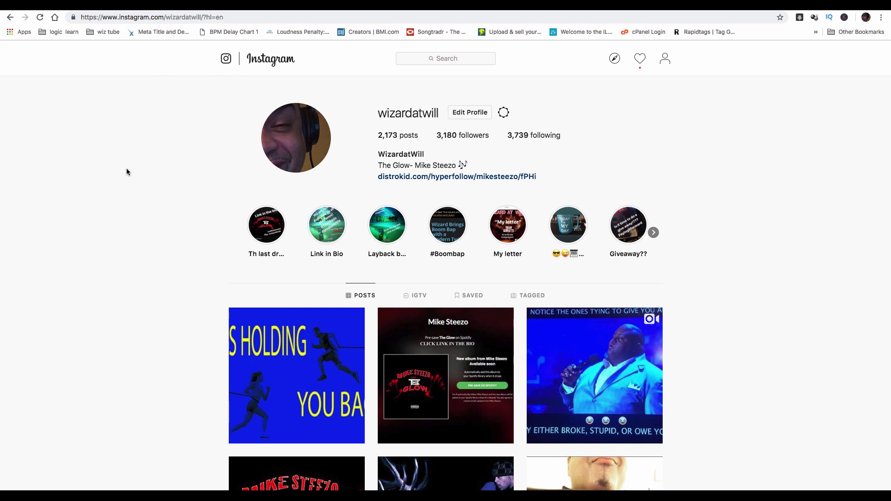
# - Open Chrome DevTools and emulate an iPhone 5/SE screen
pyautogui.click(882, 20)
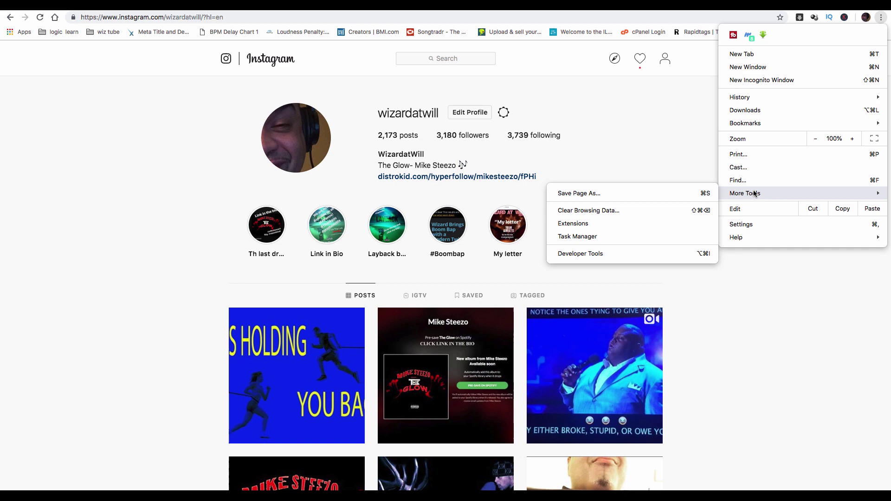
pyautogui.moveTo(745, 193)
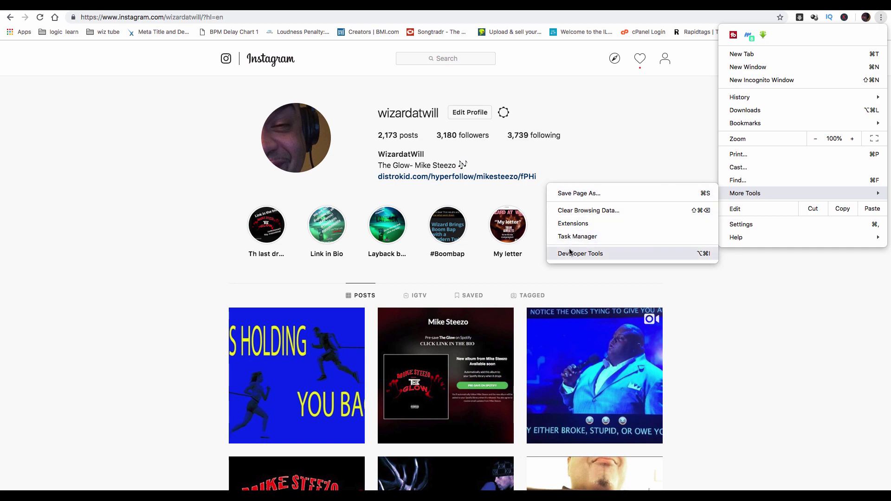
pyautogui.click(570, 255)
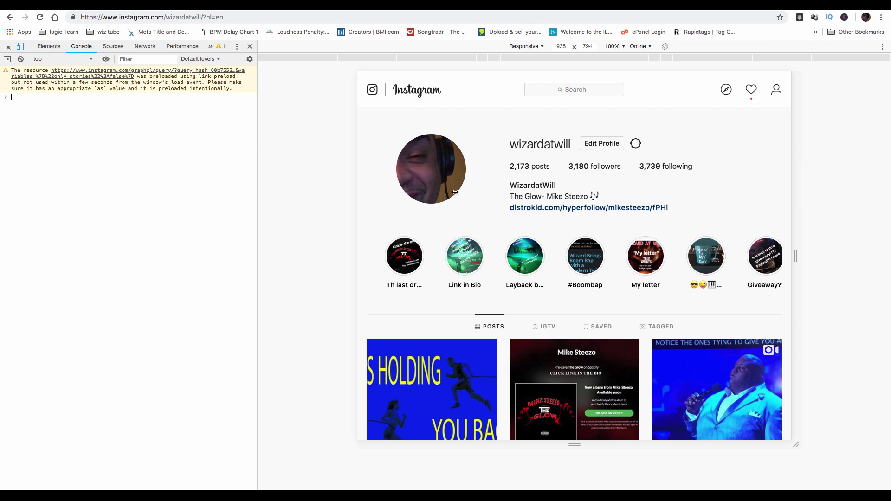
pyautogui.click(530, 47)
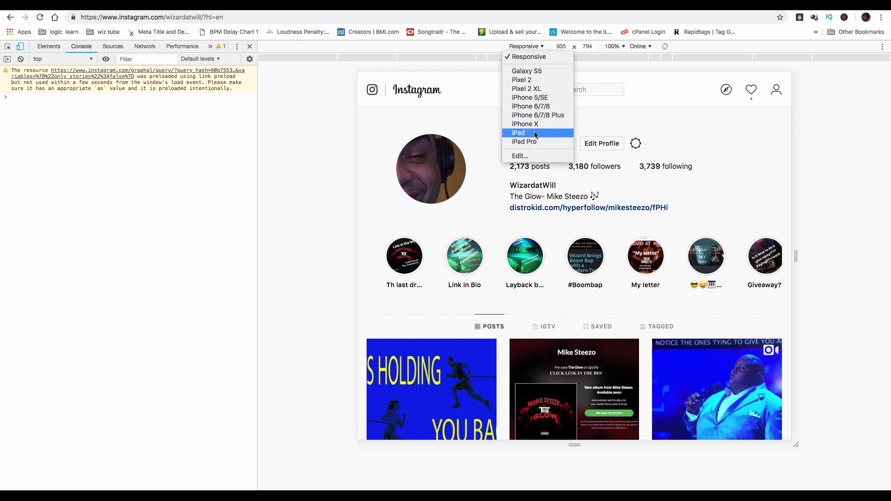
pyautogui.click(535, 98)
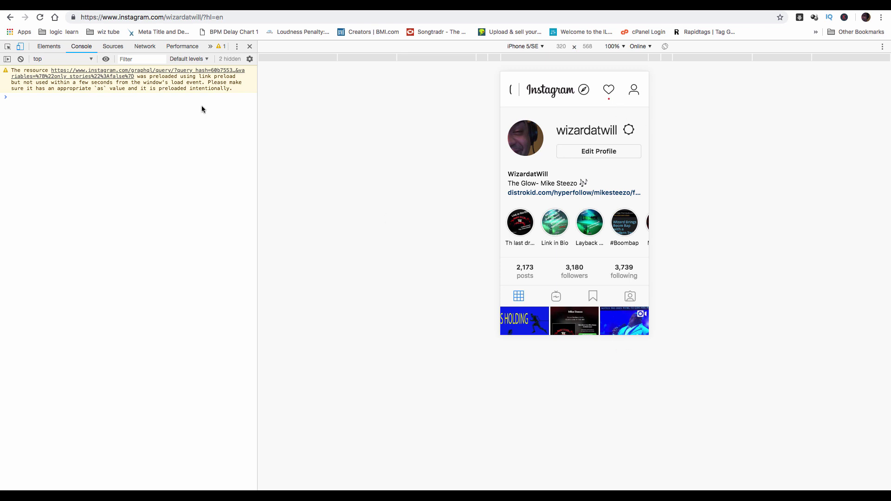
# - Reload for Instagram's mobile layout, then switch device emulation back to Responsive
pyautogui.click(39, 17)
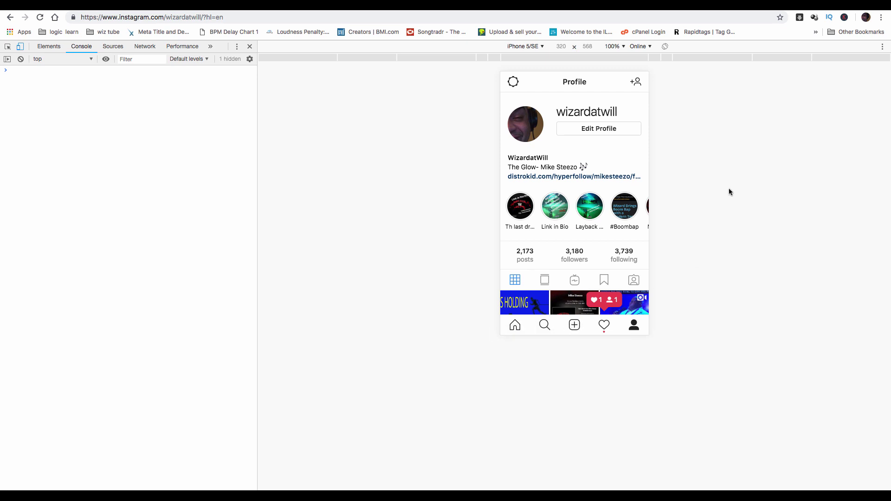
pyautogui.click(540, 46)
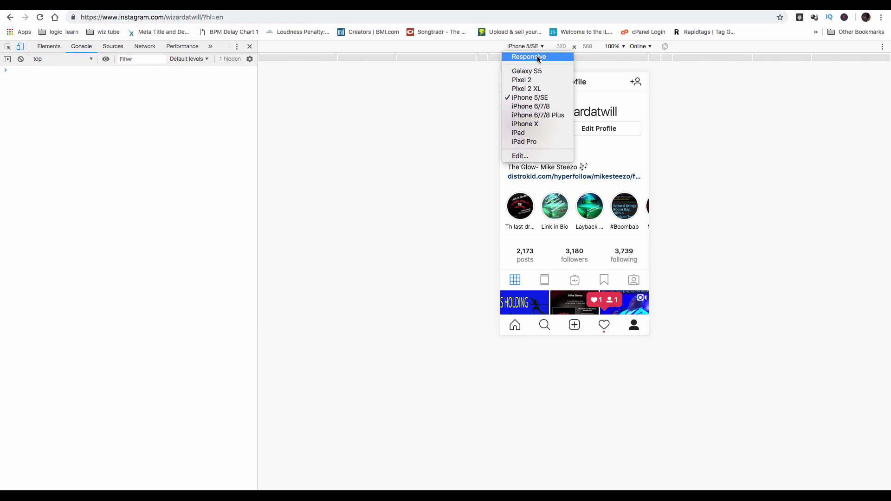
pyautogui.click(538, 58)
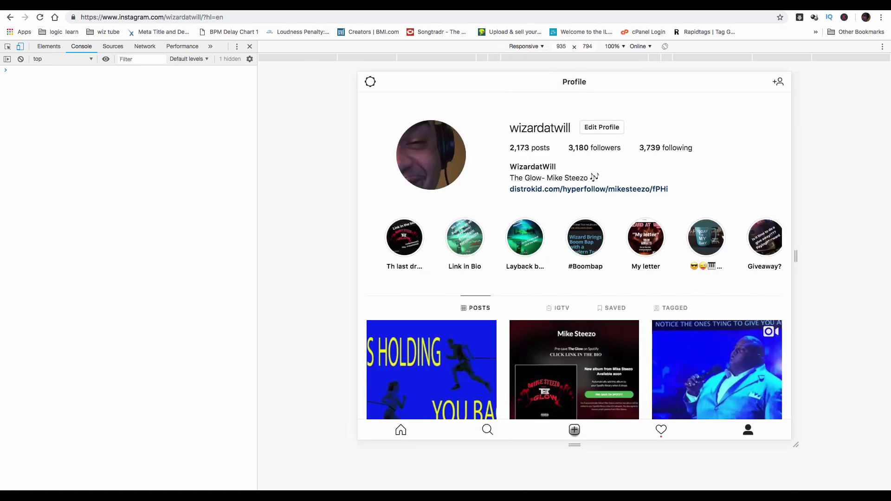
# - Start a new post with the Reach 1k Subscribers JPG, fitting the whole image in frame
pyautogui.click(575, 430)
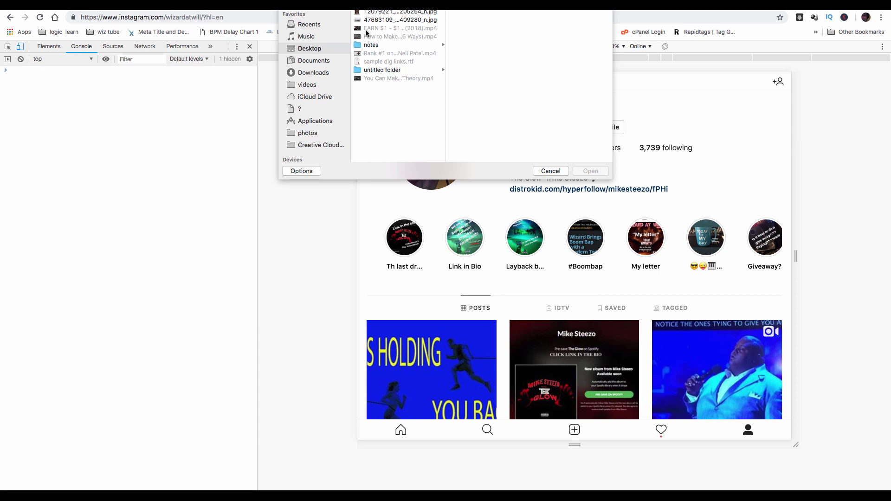
pyautogui.click(391, 11)
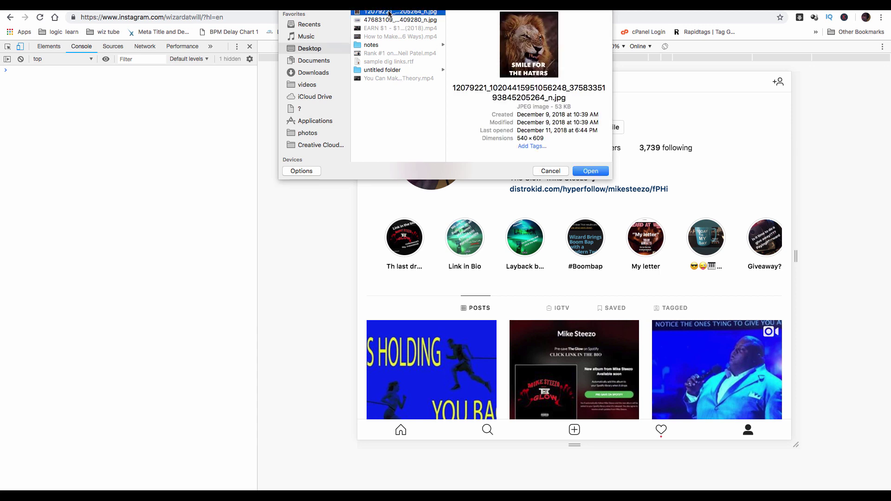
pyautogui.click(383, 21)
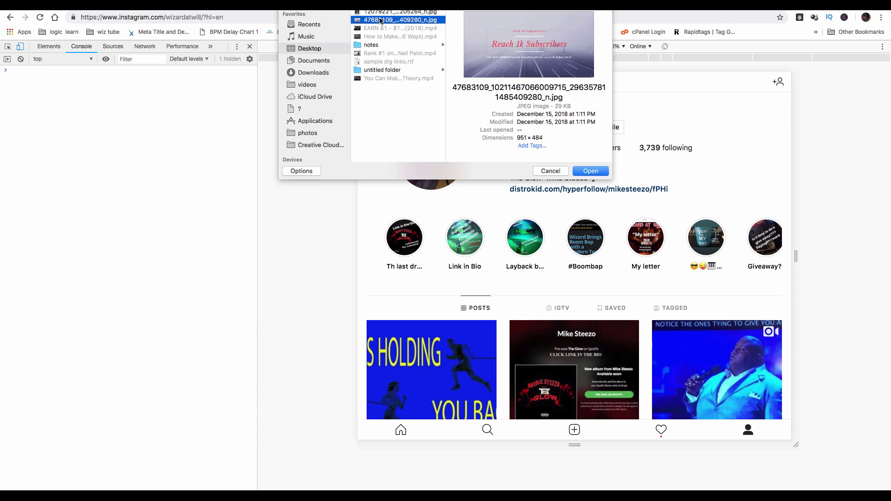
pyautogui.click(592, 171)
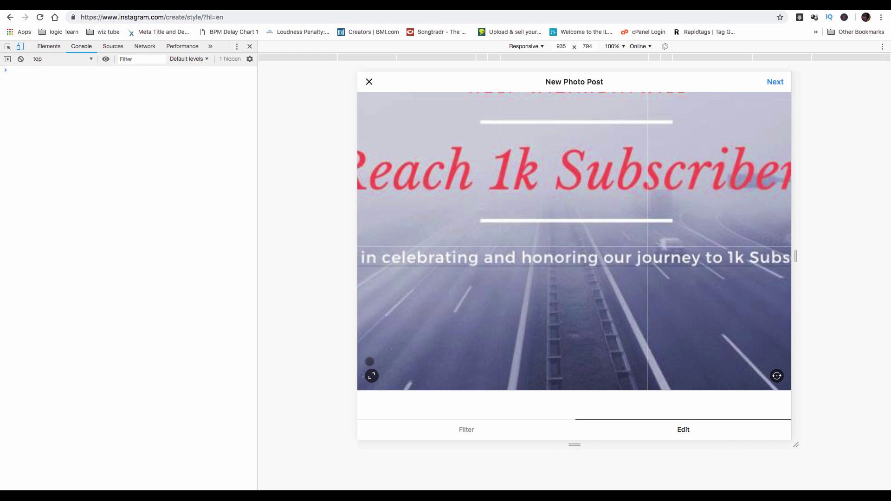
pyautogui.click(372, 377)
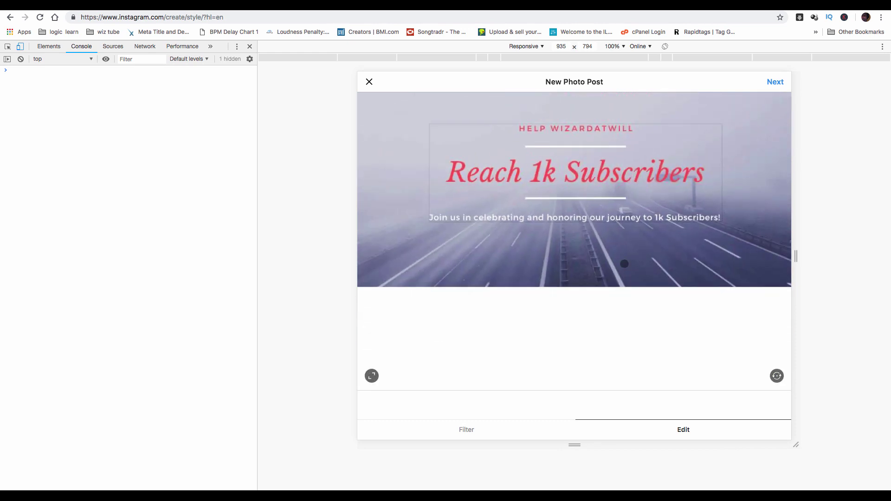
pyautogui.scroll(-2, 625, 264)
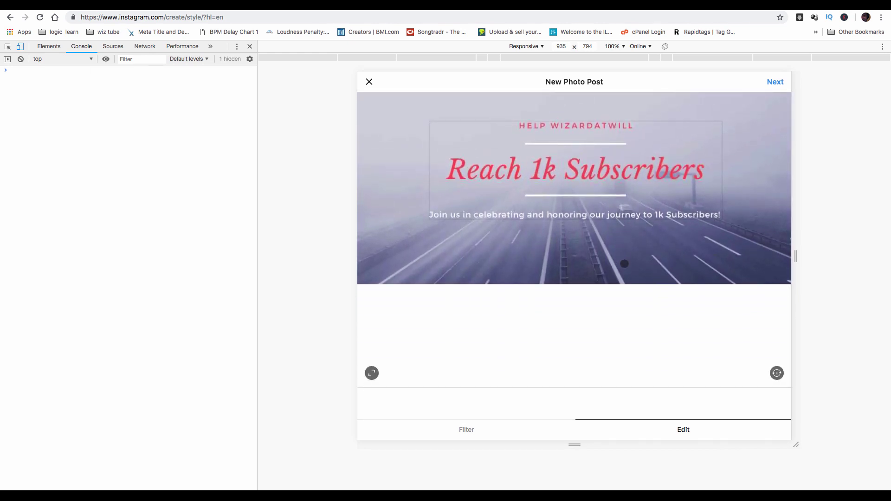
pyautogui.moveTo(439, 147); pyautogui.dragTo(518, 252)
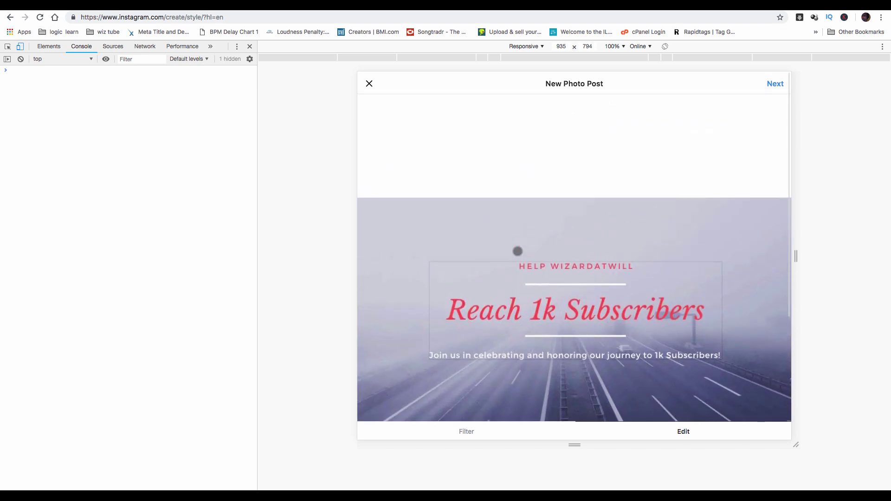
pyautogui.scroll(-3, 604, 344)
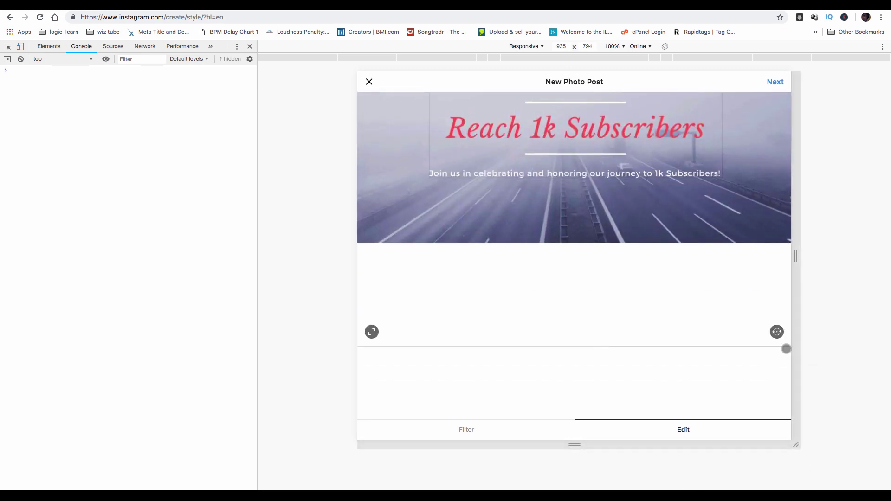
# - Write the support/subscribe caption, correcting the misspelled hashtag to the suggested #youtube
pyautogui.click(773, 82)
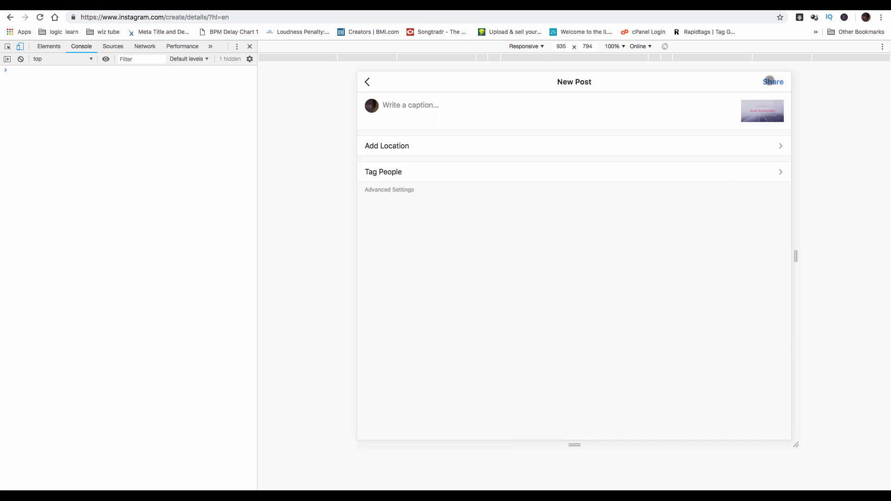
pyautogui.click(431, 119)
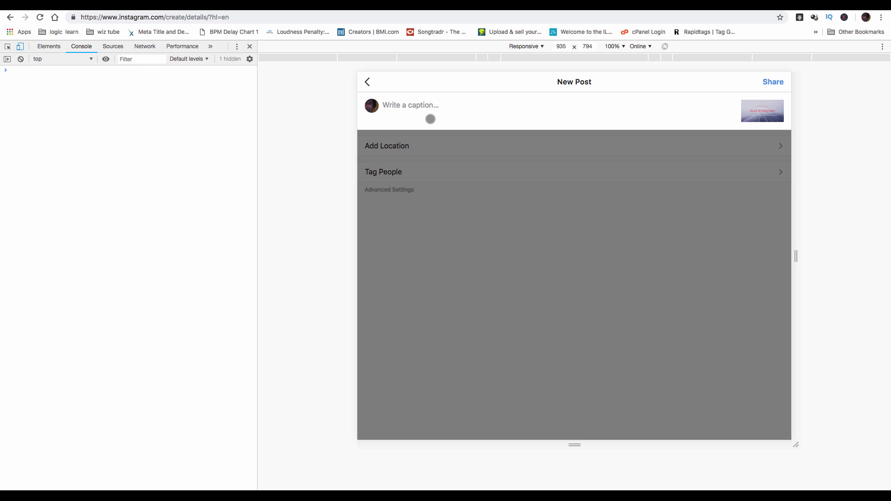
pyautogui.write('PLEASE')
pyautogui.write(' SH')
pyautogui.write('OW  SOME')
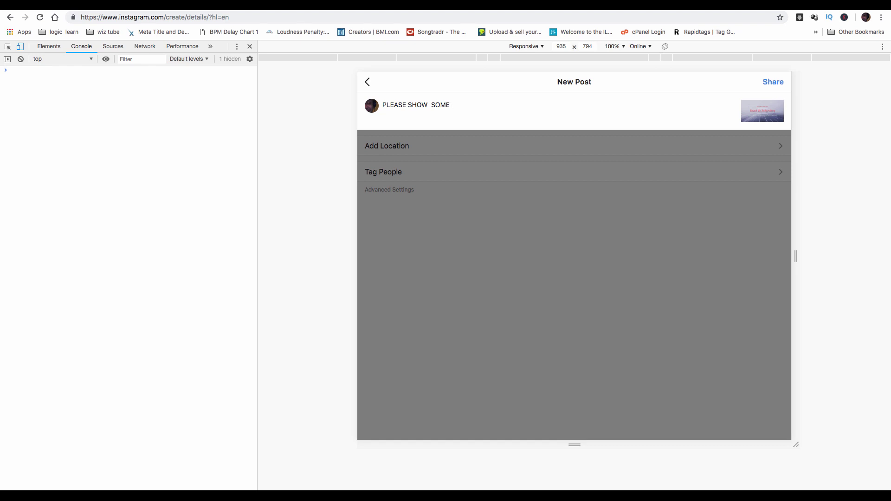
pyautogui.write(' #SUPPORT ')
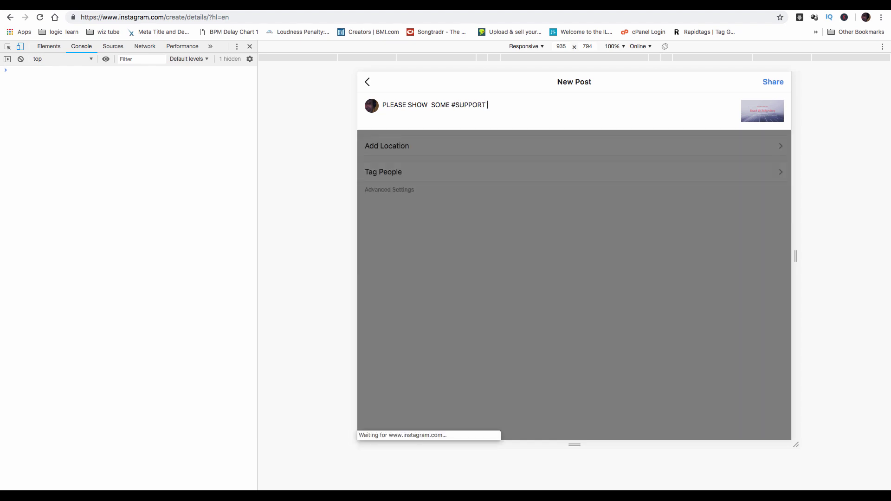
pyautogui.write('ANDS')
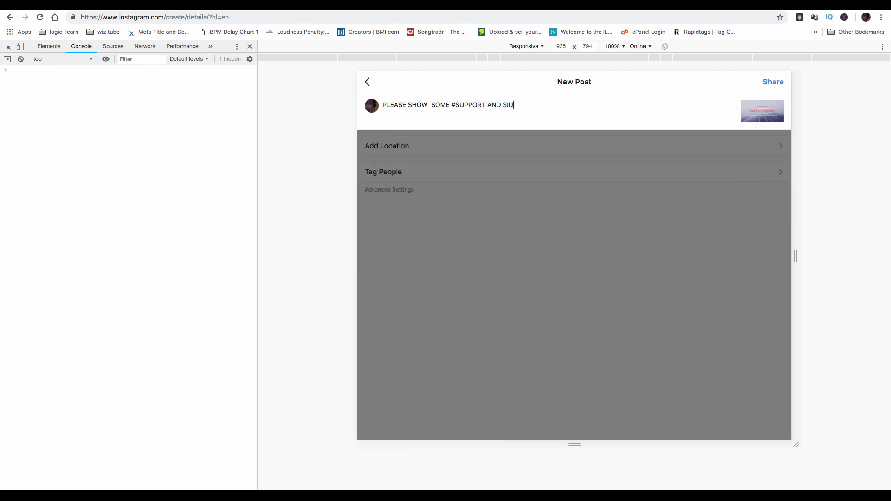
pyautogui.write('UB')
pyautogui.write('SCRIBE TO')
pyautogui.write(' OUR CHANNEL')
pyautogui.write('!! WE AP')
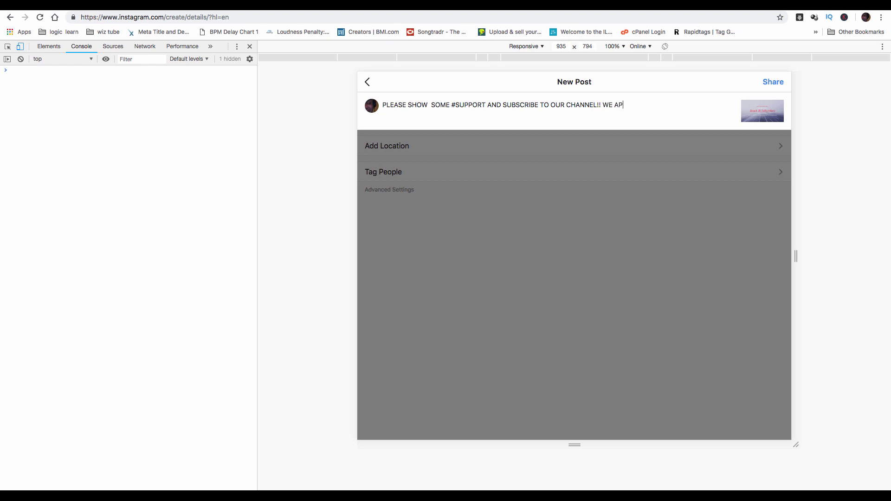
pyautogui.write('PRECIATE ALL')
pyautogui.write(' THE SUPPORT!!')
pyautogui.write(' THANK')
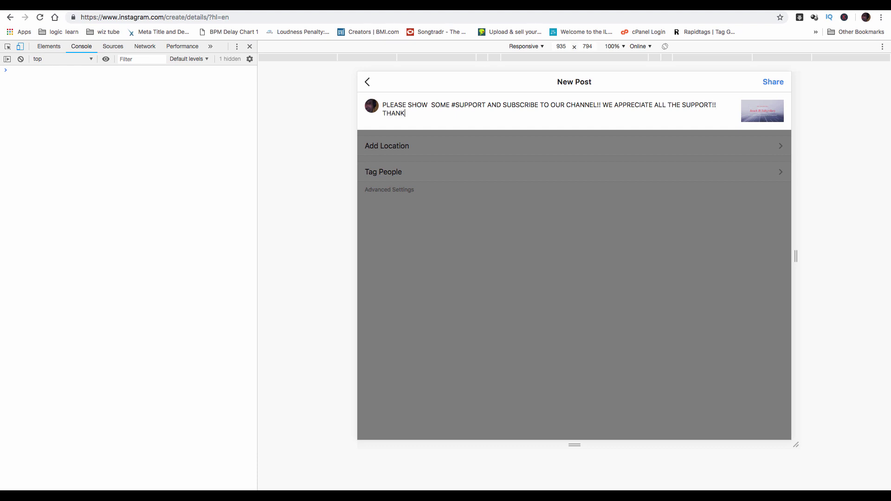
pyautogui.write(' YOU!!')
pyautogui.write(' #YOT')
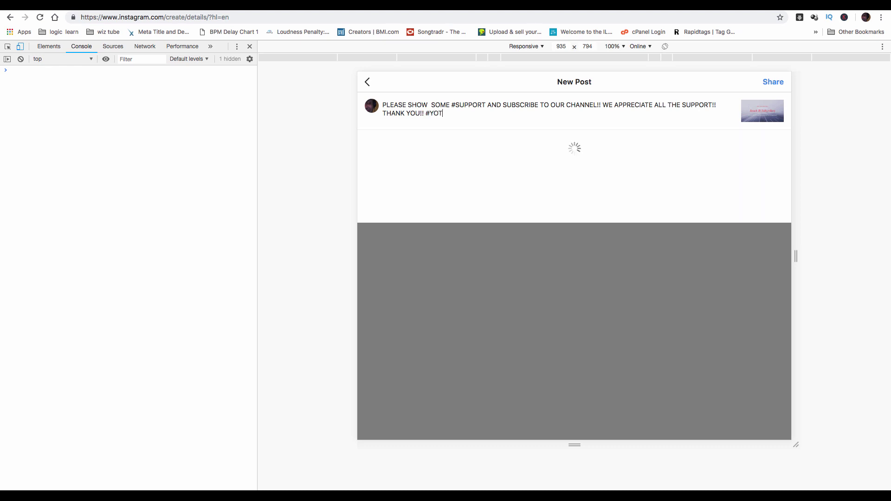
pyautogui.write('UBE')
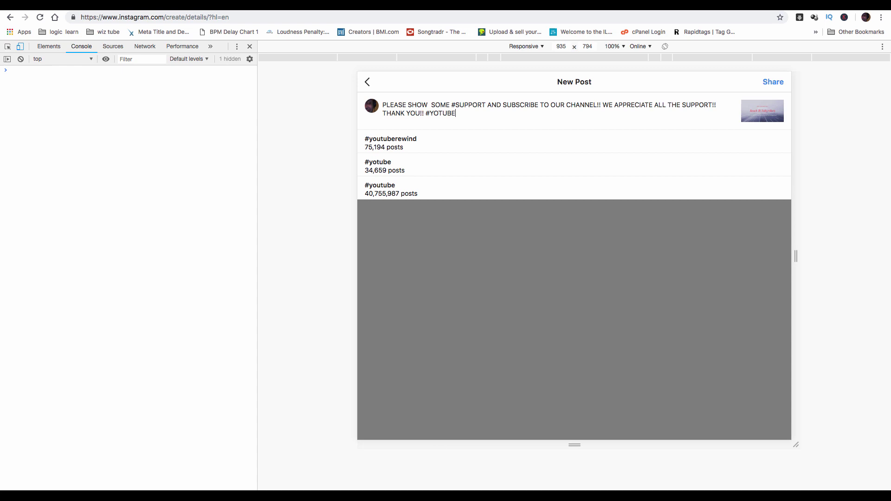
pyautogui.click(385, 169)
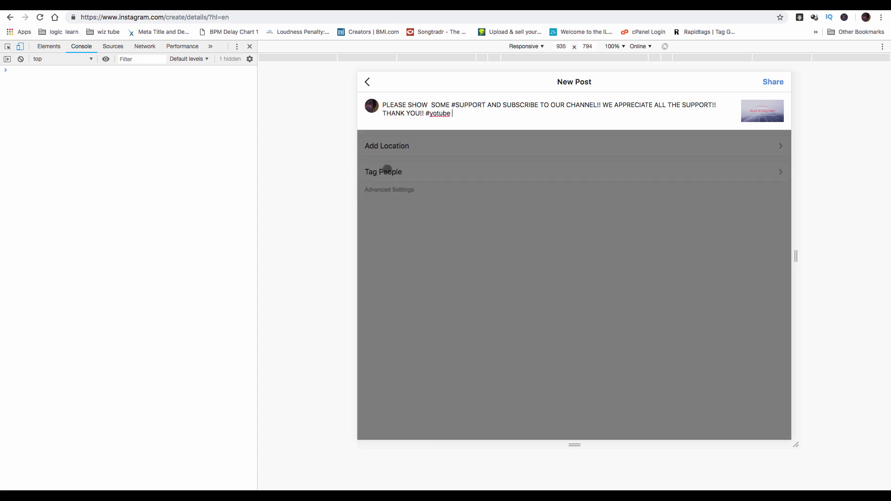
pyautogui.click(450, 116)
pyautogui.press('BackSpace')
pyautogui.press('BackSpace')
pyautogui.write('OUTUBE')
pyautogui.press('BackSpace')
pyautogui.press('BackSpace')
pyautogui.press('BackSpace')
pyautogui.press('BackSpace')
pyautogui.write('YOUTUBE')
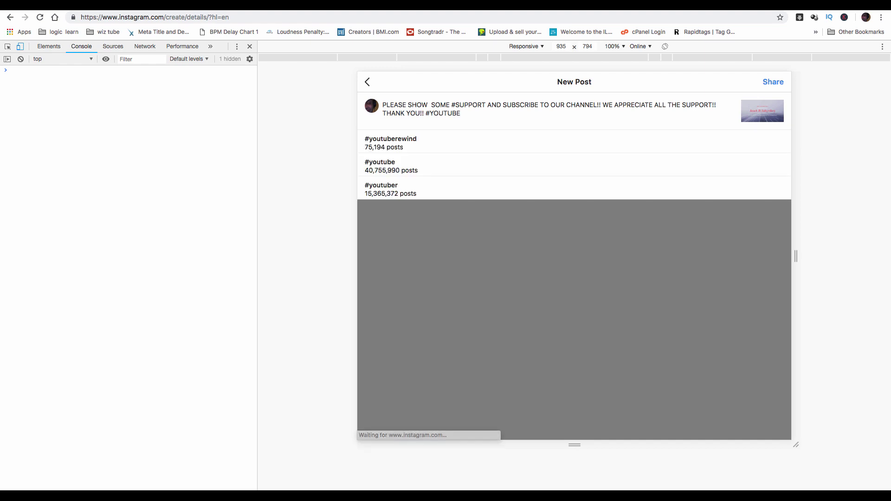
pyautogui.click(412, 172)
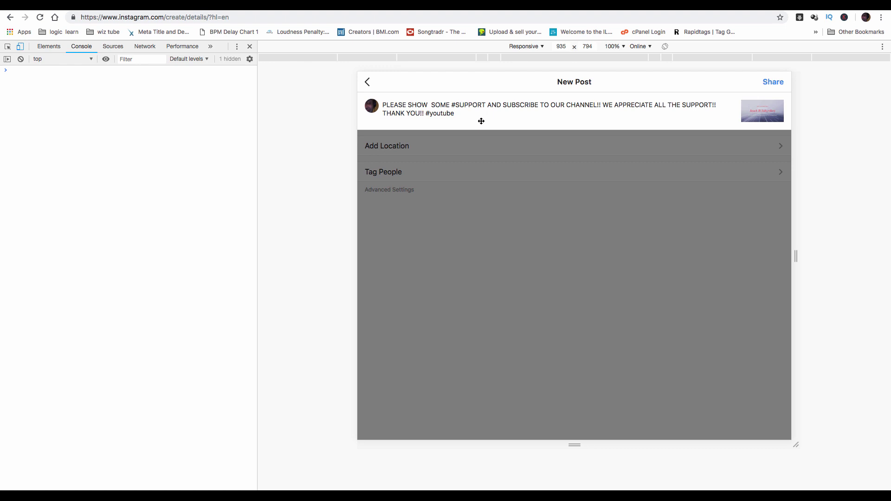
pyautogui.write(' #PO')
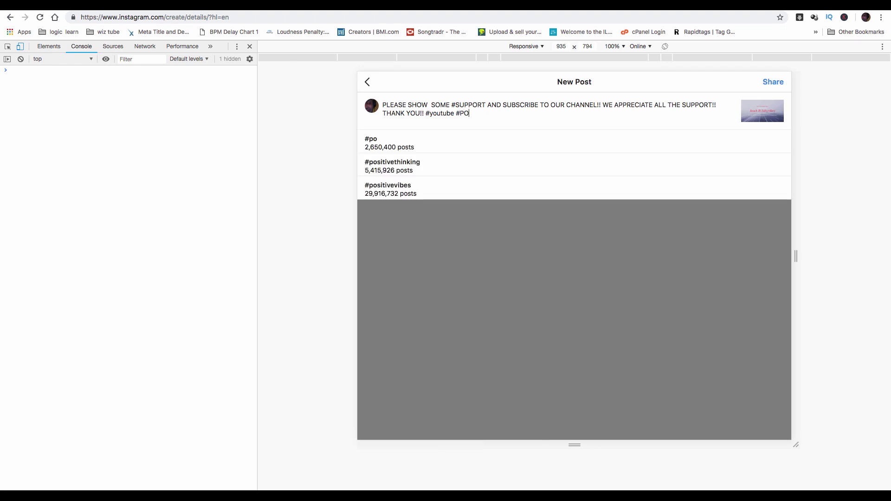
pyautogui.write('S')
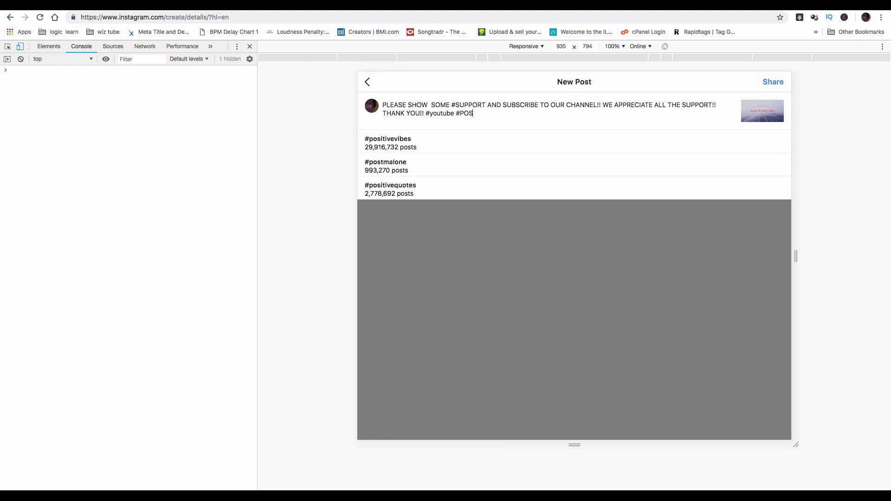
pyautogui.write('ITIVE')
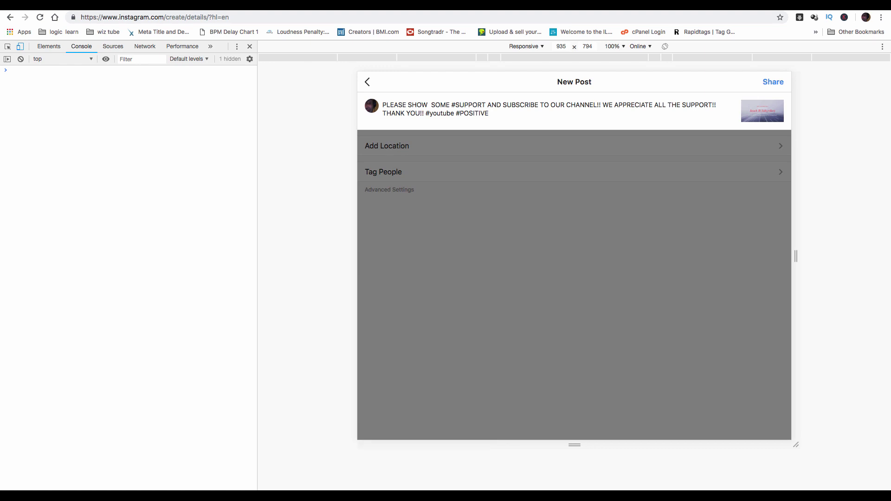
pyautogui.write('VI')
pyautogui.write('BES')
# - Share the Reach 1k Subscribers post and close DevTools for the full-width feed
pyautogui.click(774, 83)
pyautogui.click(774, 84)
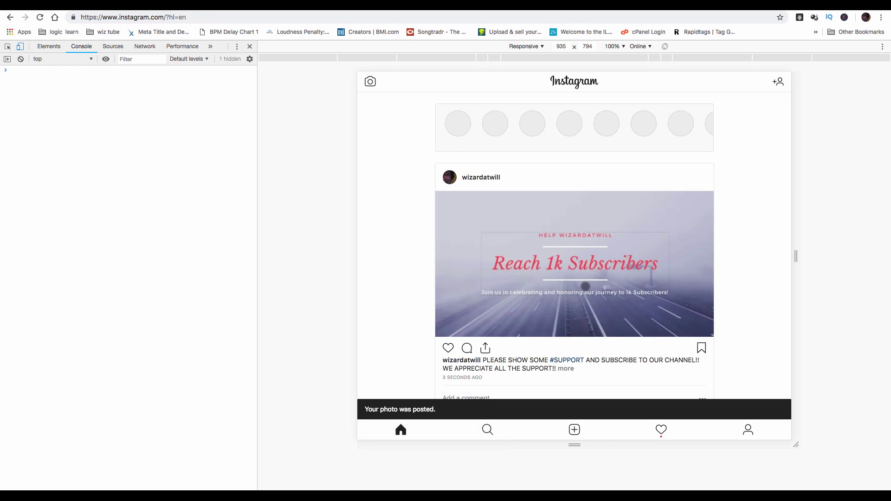
pyautogui.moveTo(586, 286); pyautogui.dragTo(569, 233)
pyautogui.scroll(3, 569, 232)
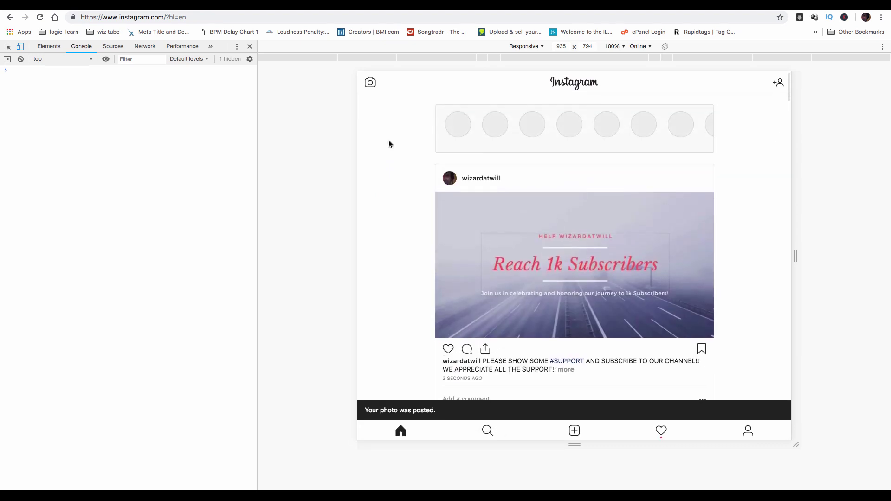
pyautogui.click(252, 49)
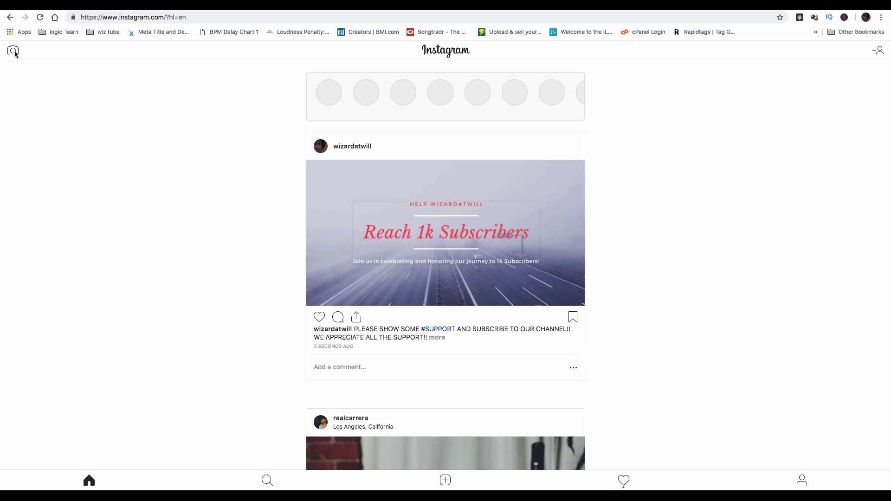
pyautogui.scroll(-3, 517, 167)
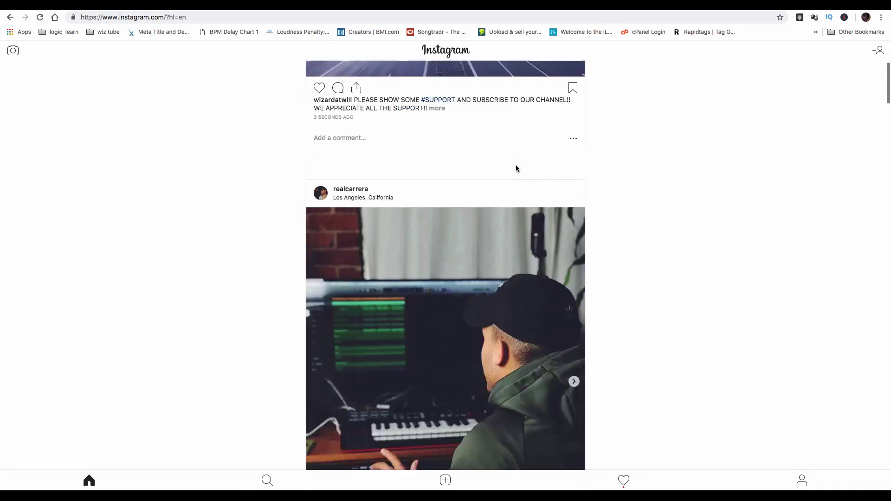
pyautogui.scroll(-1, 517, 169)
pyautogui.scroll(5, 516, 169)
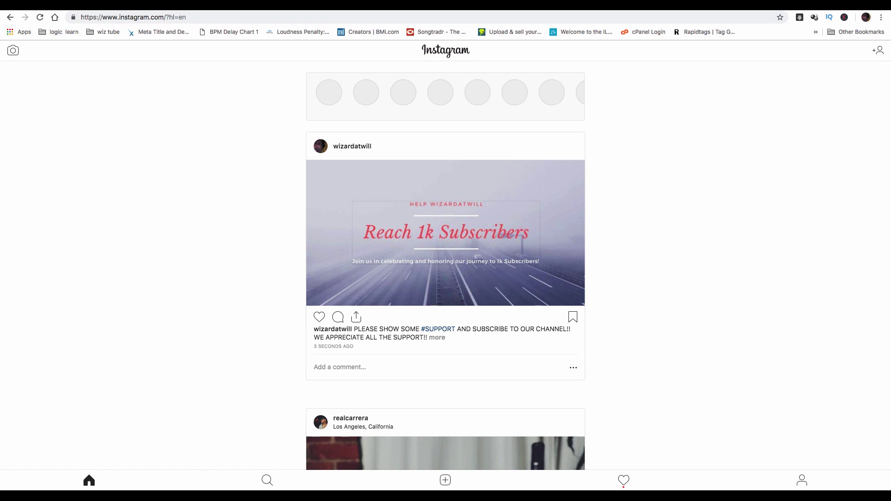
# - Reopen Chrome DevTools with device emulation kept at Responsive
pyautogui.click(881, 17)
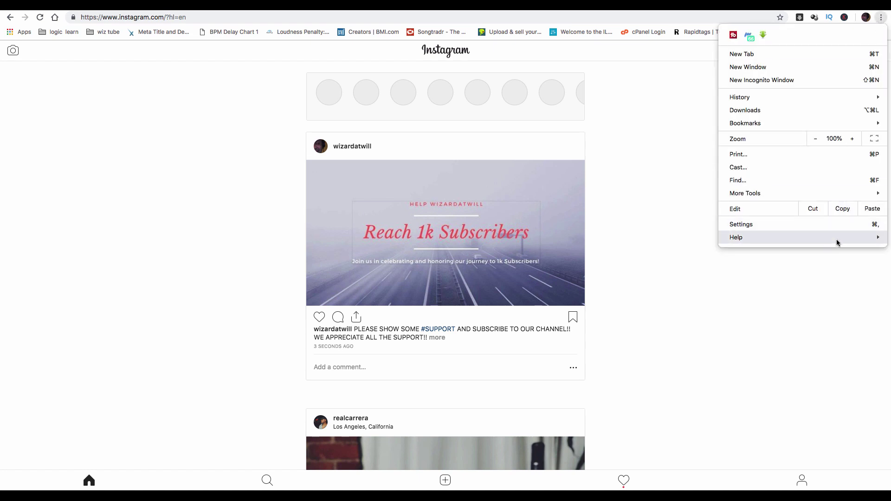
pyautogui.moveTo(745, 192)
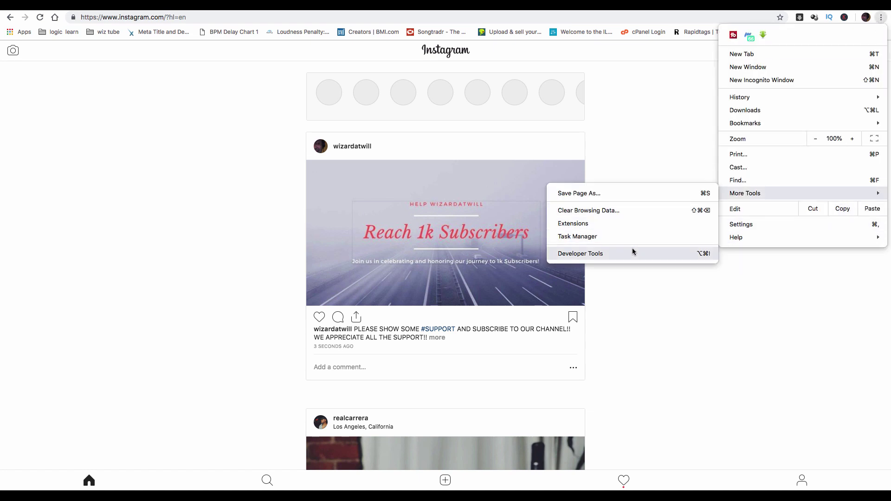
pyautogui.click(633, 252)
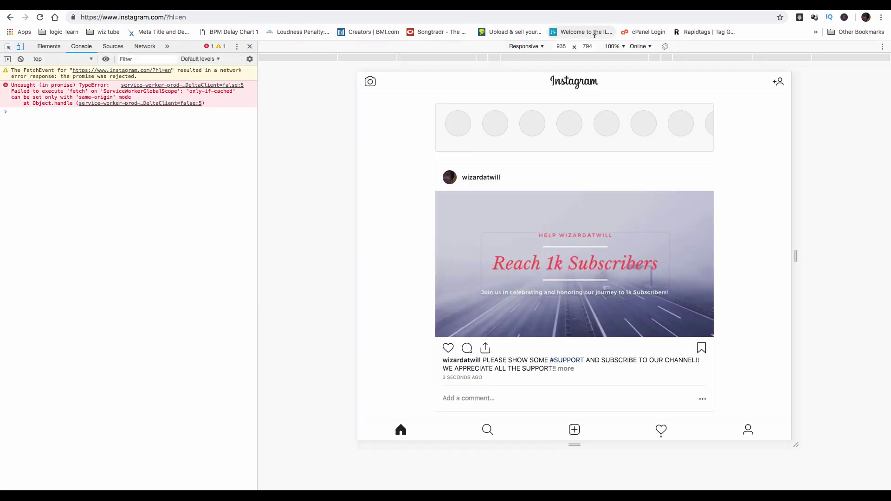
pyautogui.click(543, 46)
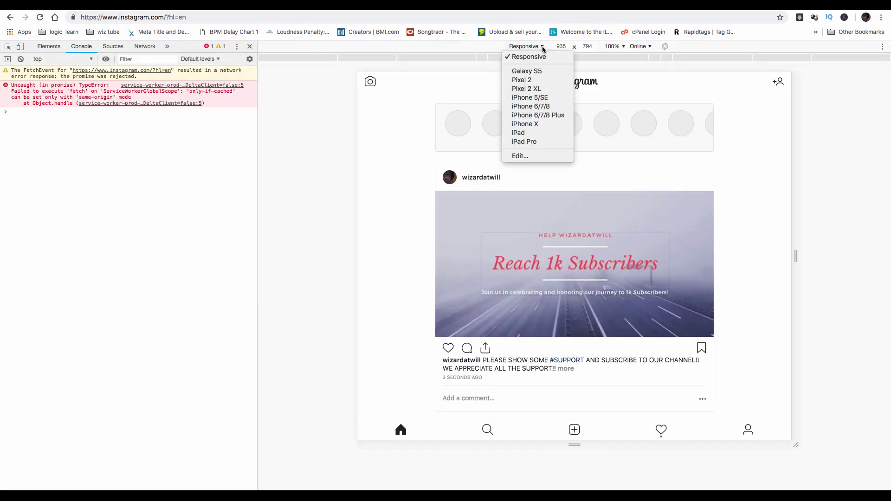
pyautogui.click(540, 58)
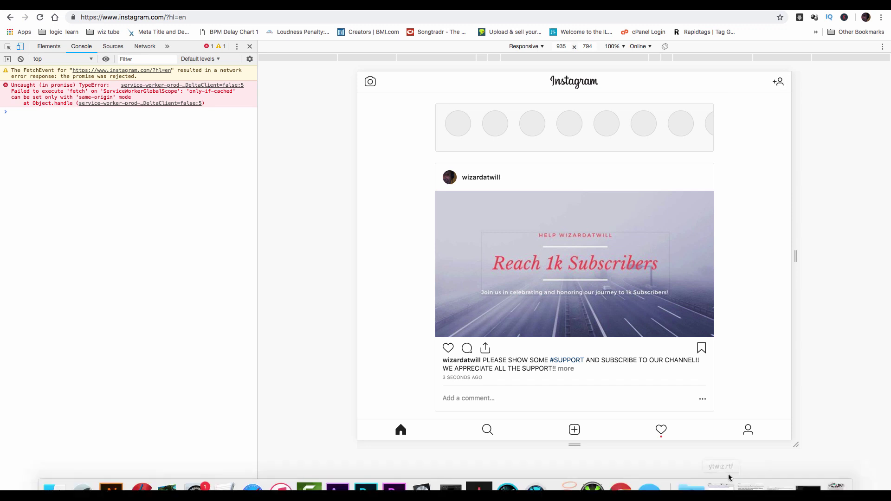
# - From the wizardatwill profile, open the new Reach 1k Subscribers post to check its caption, then close it
pyautogui.click(747, 430)
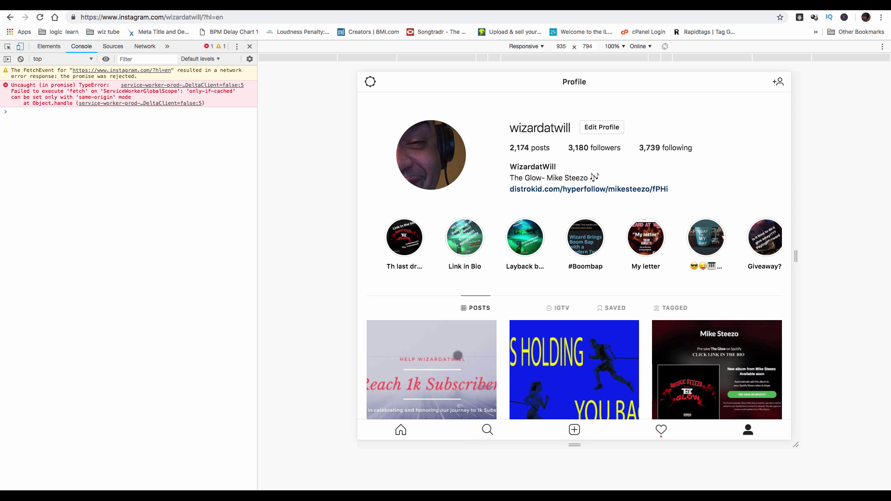
pyautogui.scroll(-3, 458, 344)
pyautogui.scroll(-2, 459, 352)
pyautogui.scroll(3, 459, 359)
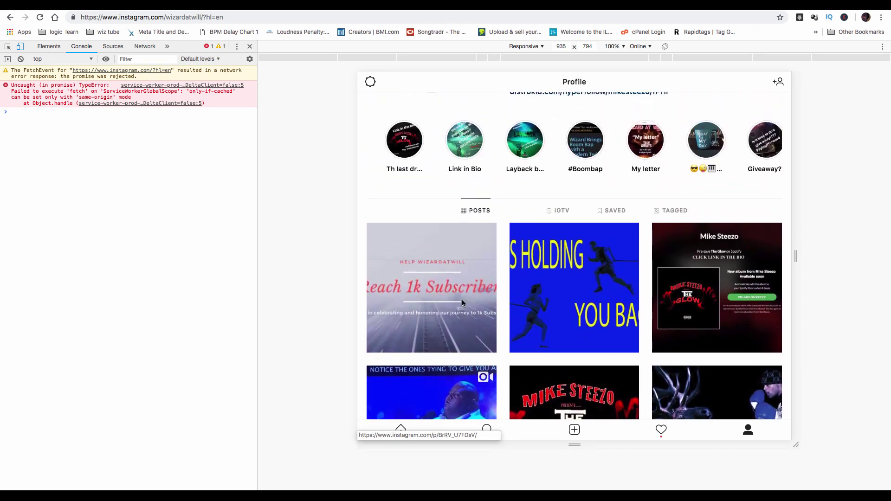
pyautogui.click(448, 247)
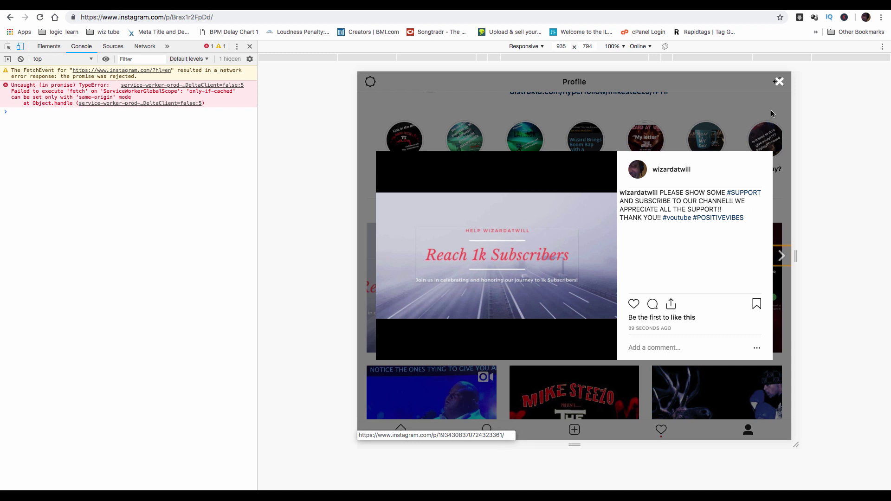
pyautogui.click(779, 82)
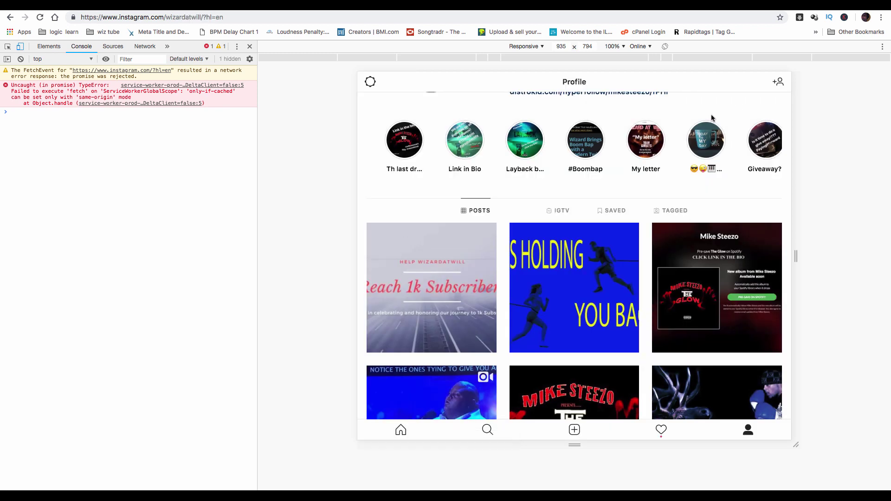
pyautogui.scroll(2, 546, 289)
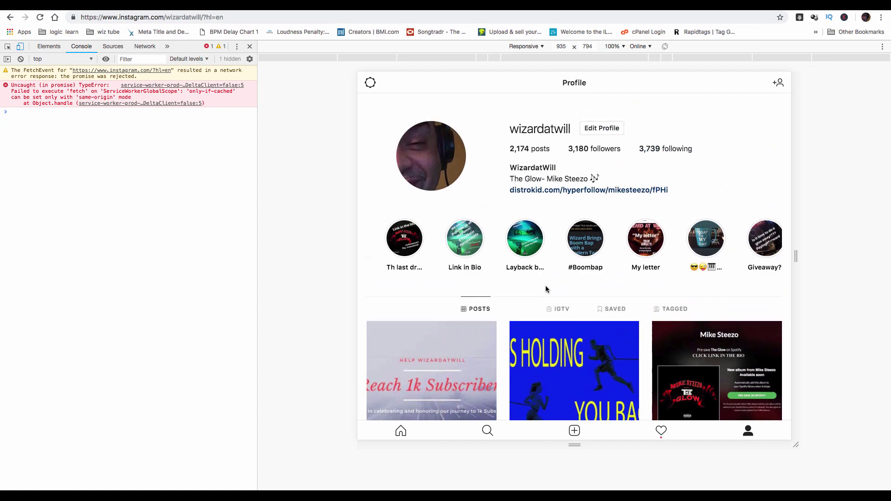
pyautogui.scroll(-10, 546, 288)
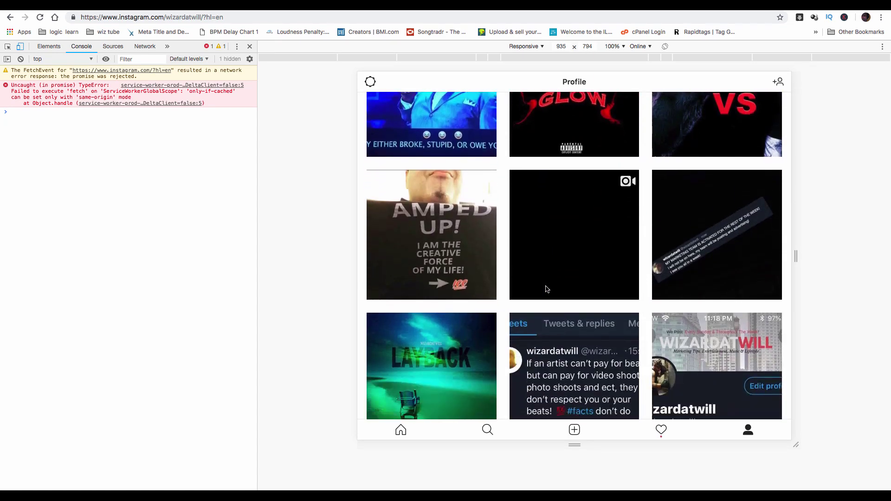
pyautogui.scroll(10, 547, 289)
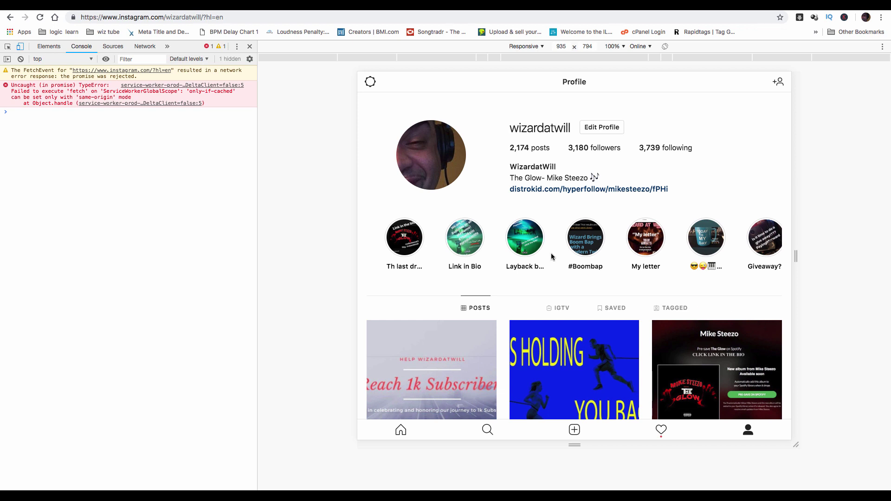
pyautogui.scroll(-2, 546, 289)
pyautogui.scroll(-1, 546, 289)
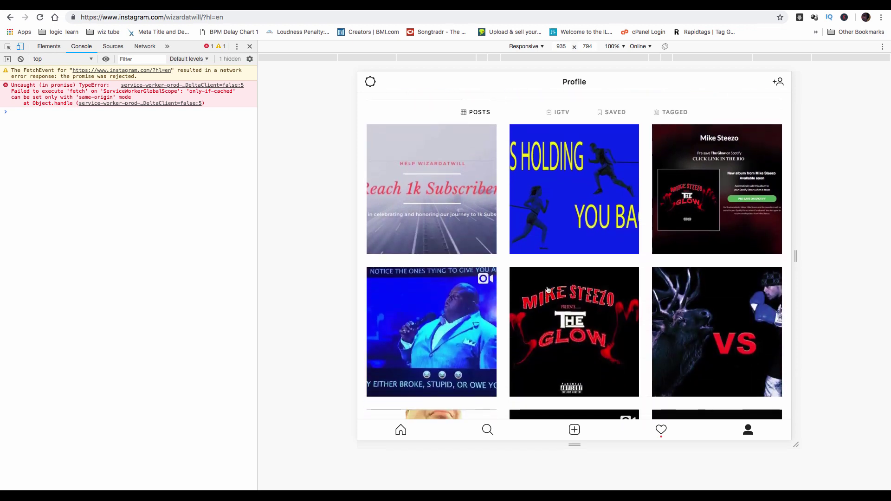
pyautogui.scroll(2, 547, 289)
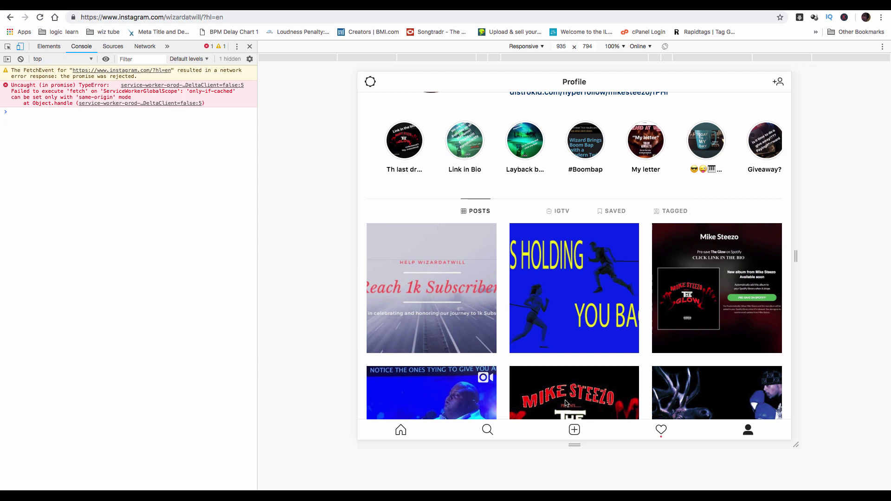
pyautogui.scroll(3, 572, 259)
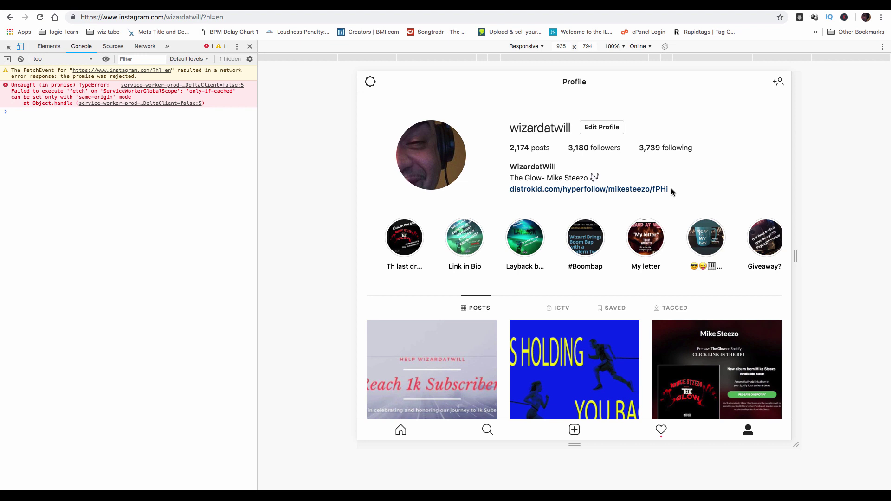
pyautogui.scroll(-1, 672, 192)
# - Open the third grid post, Mike Steezo's 'The Glow' pre-save
pyautogui.click(740, 295)
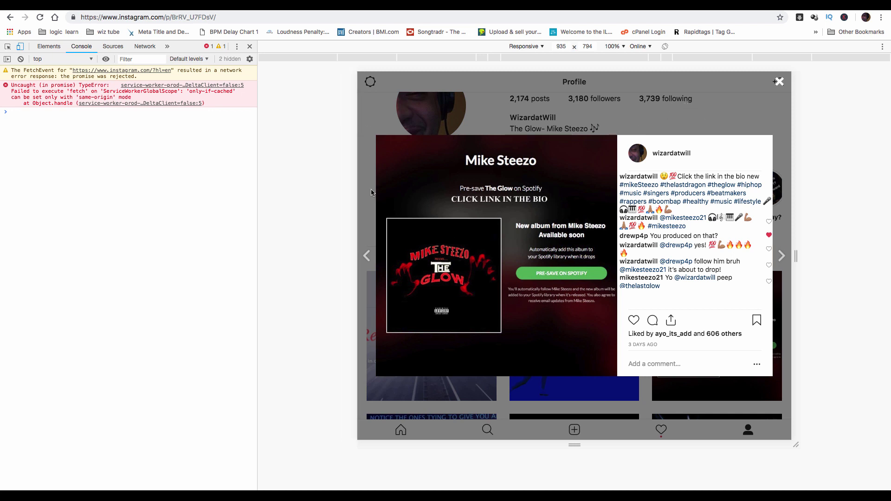
# - Close the Mike Steezo 'The Glow' post, returning to the wizardatwill posts grid
pyautogui.click(780, 82)
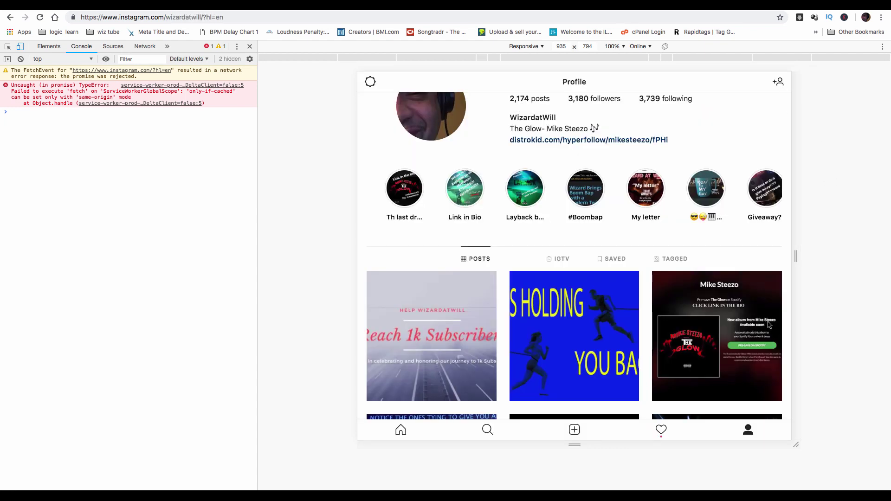